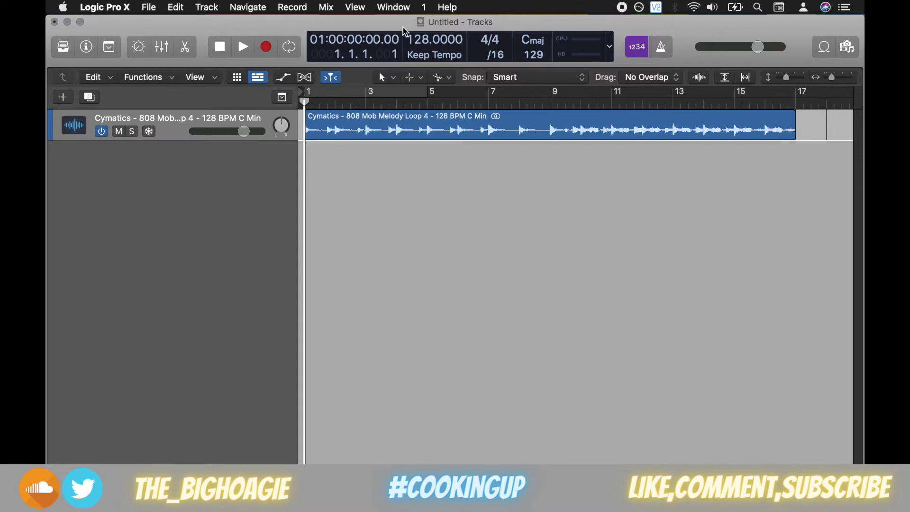
Lower the project tempo to 115 BPM and try stretching the end of the audio loop region to bar 17
drag(422, 39, 422, 65)
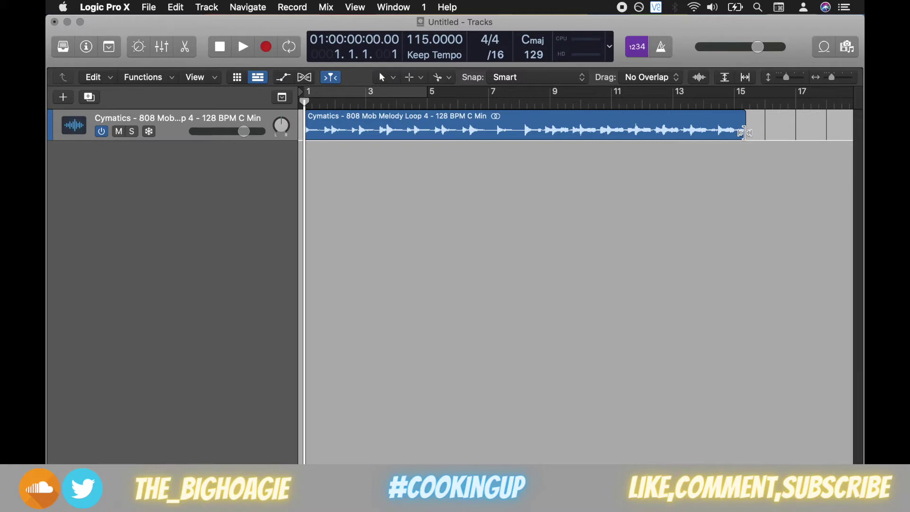
drag(742, 132, 795, 135)
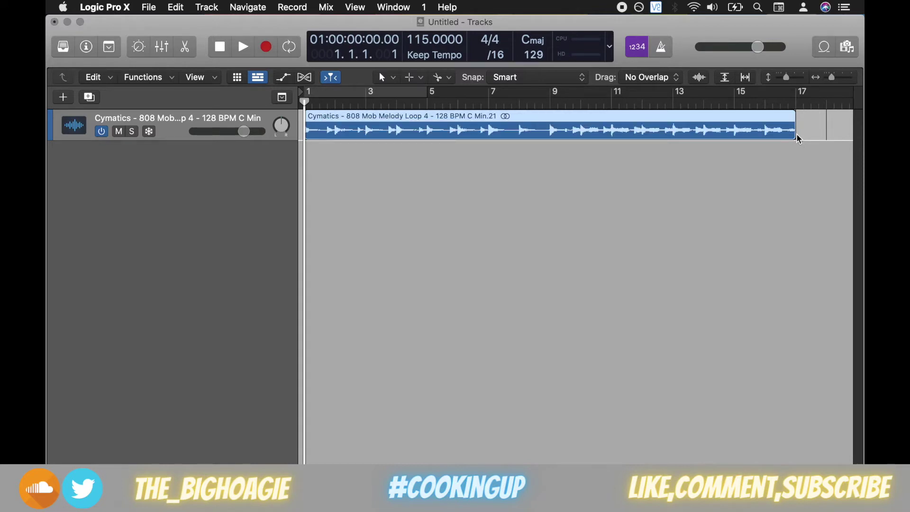
key(super+z)
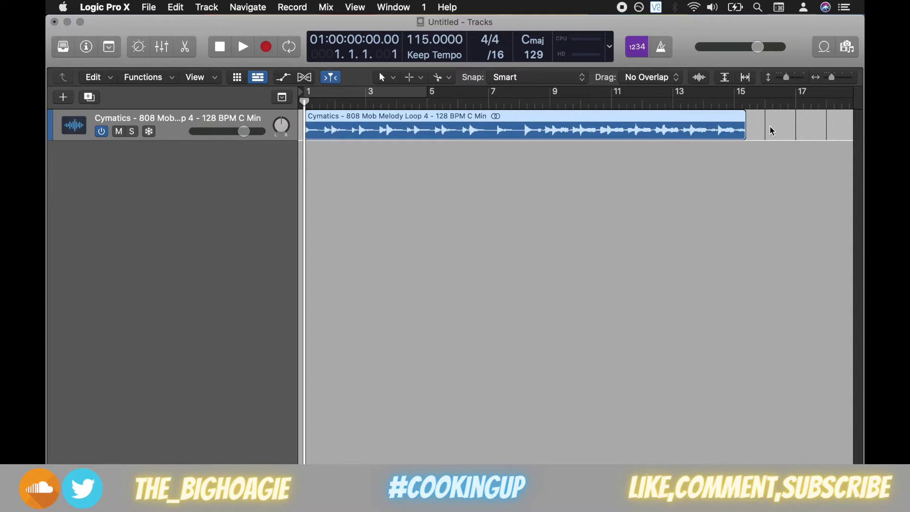
Set the project tempo back to 128 BPM
double_click(425, 38)
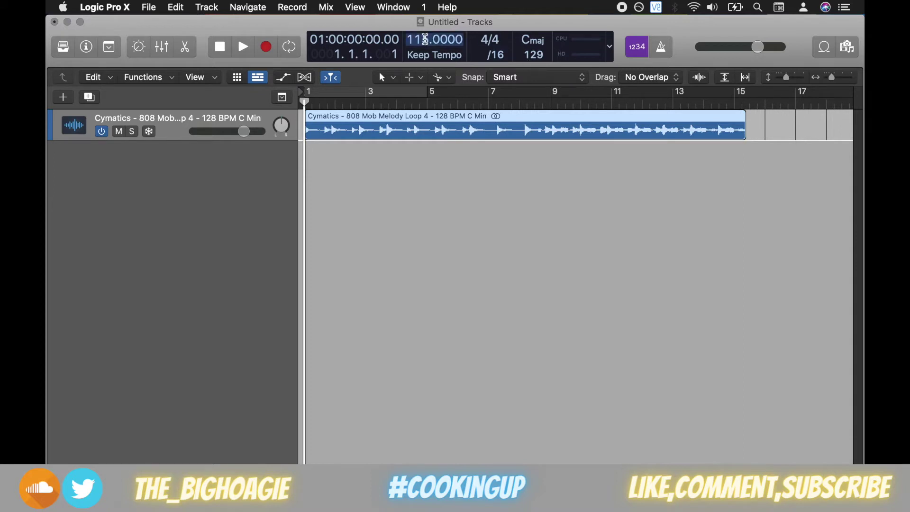
text(128)
key(Return)
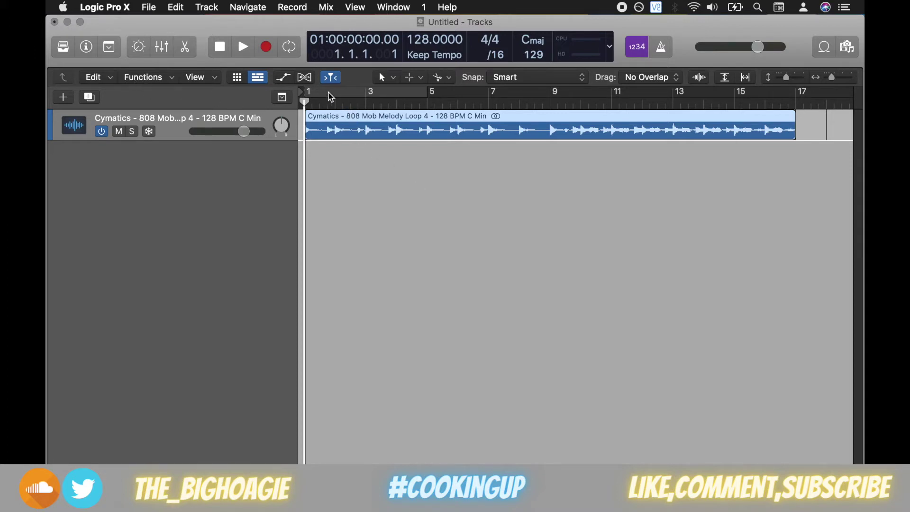
Turn on Flex for the audio loop track and open its region in the track-level audio editor
click(304, 77)
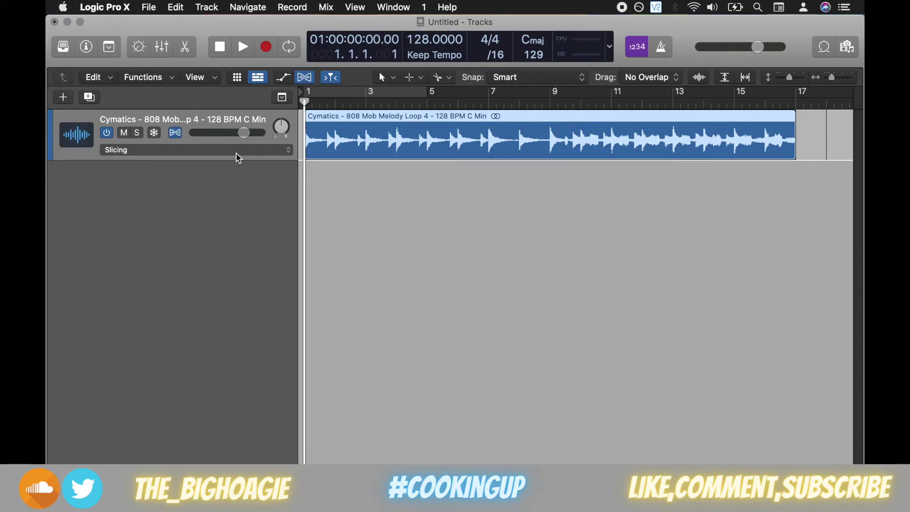
double_click(396, 149)
click(379, 176)
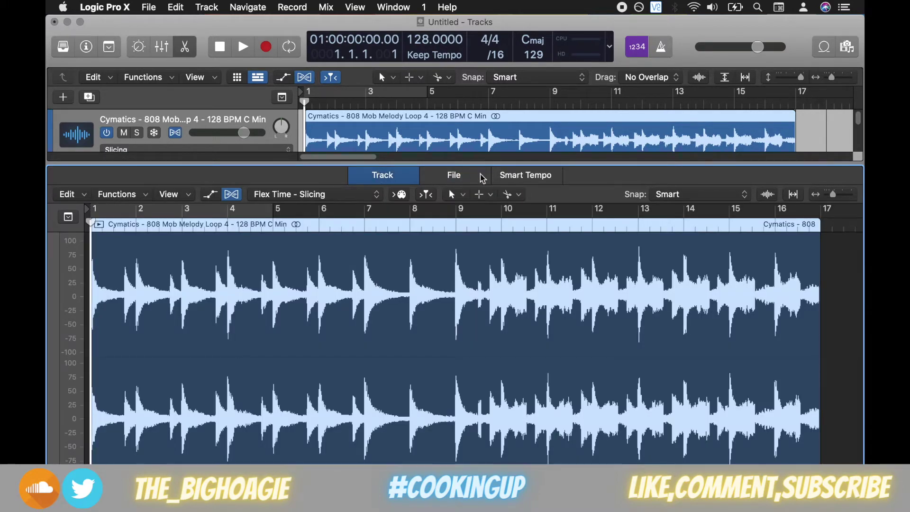
Detect the transients of the melody loop in the audio file editor
click(468, 178)
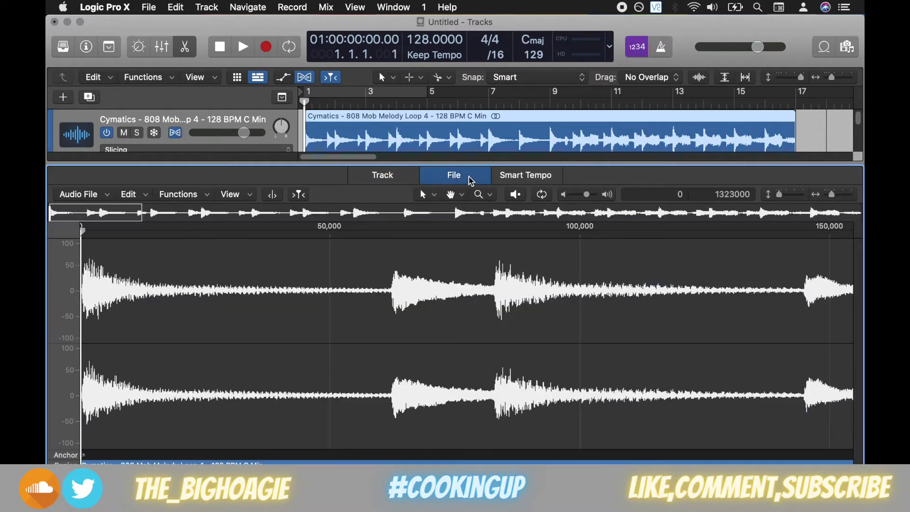
click(89, 195)
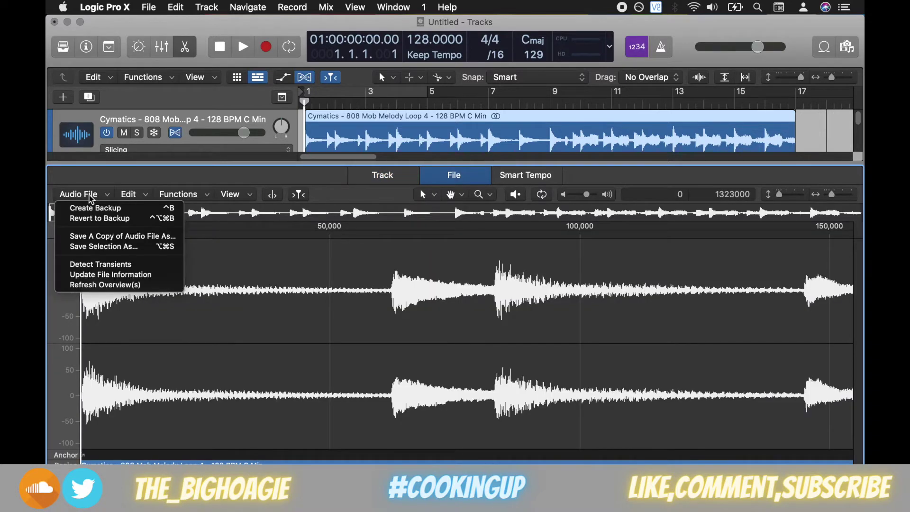
click(115, 265)
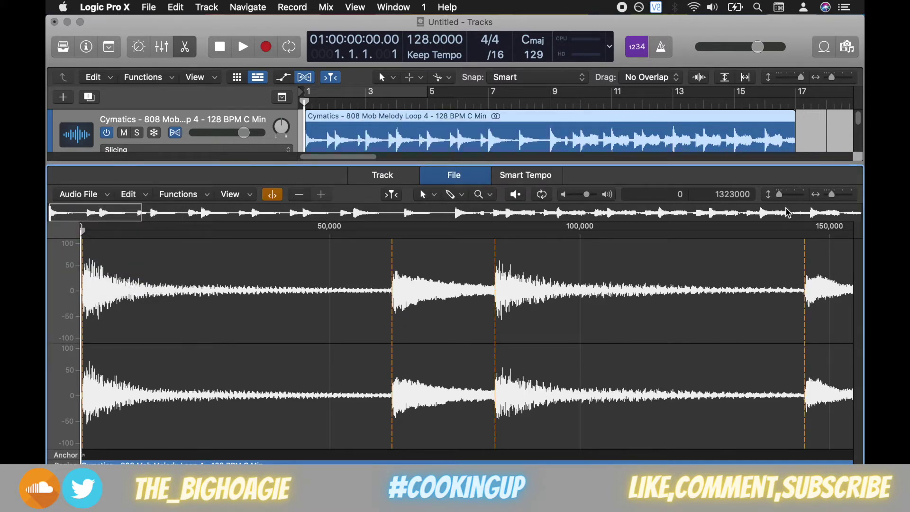
drag(831, 195, 827, 198)
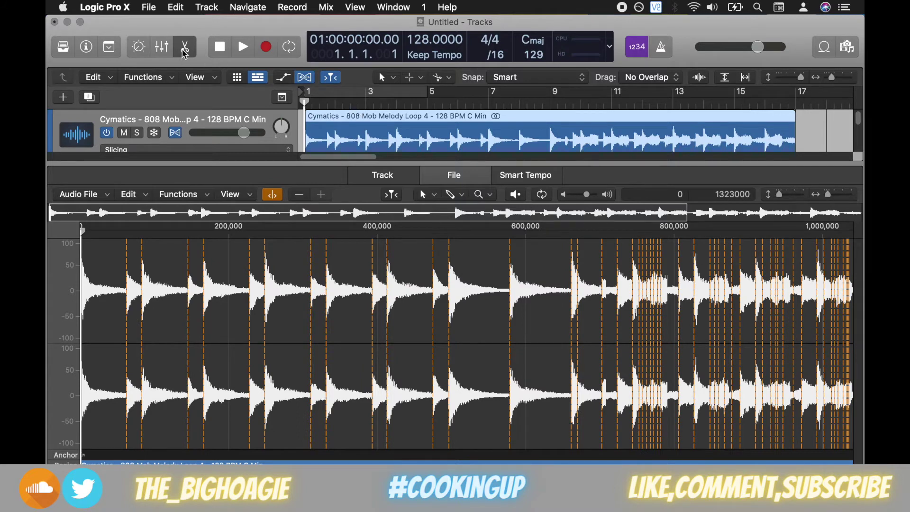
Play the loop from the start and again from bar 9, and return the playhead to bar 1
key(space)
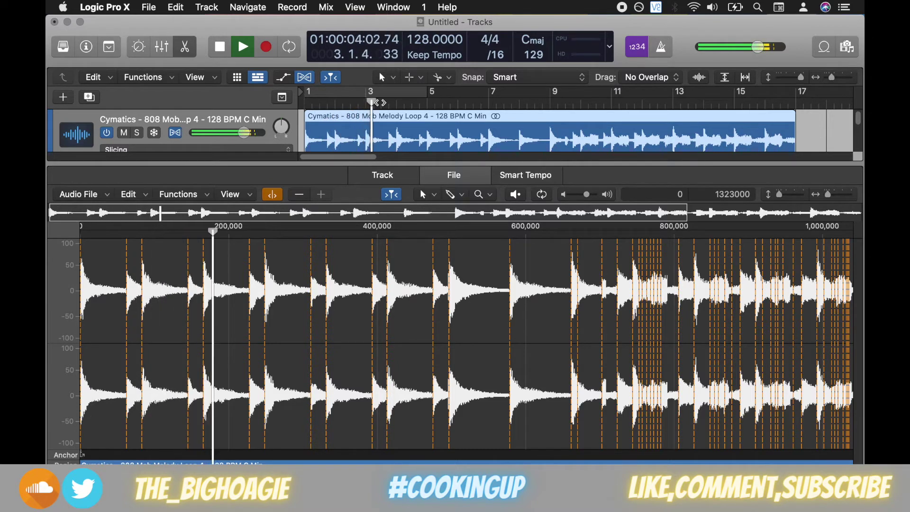
key(space)
click(549, 102)
key(space)
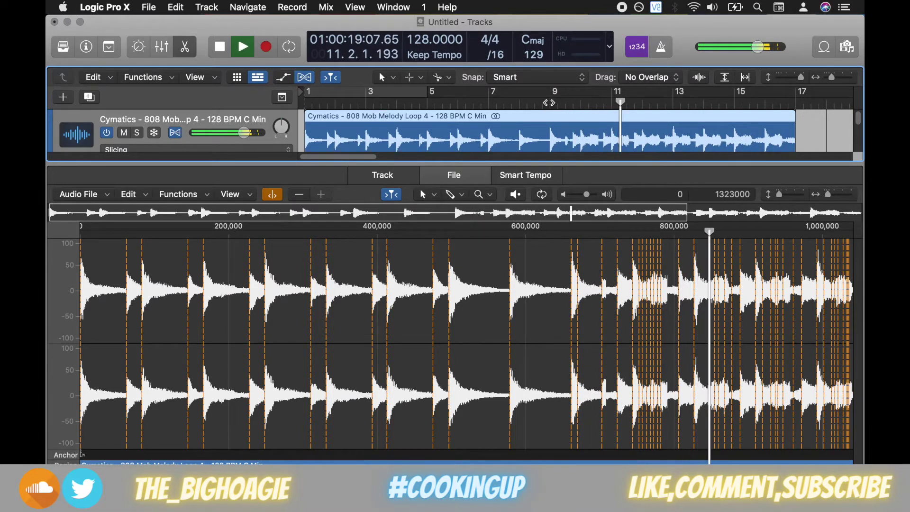
key(space)
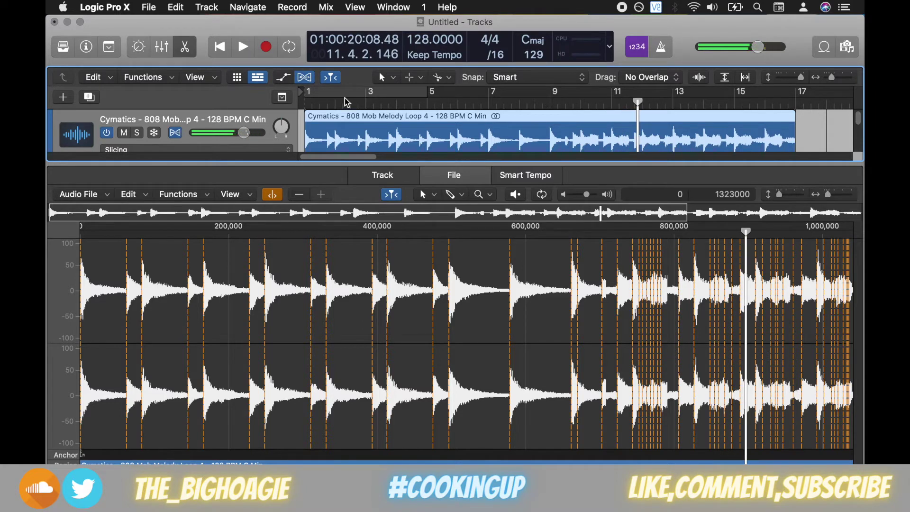
click(305, 100)
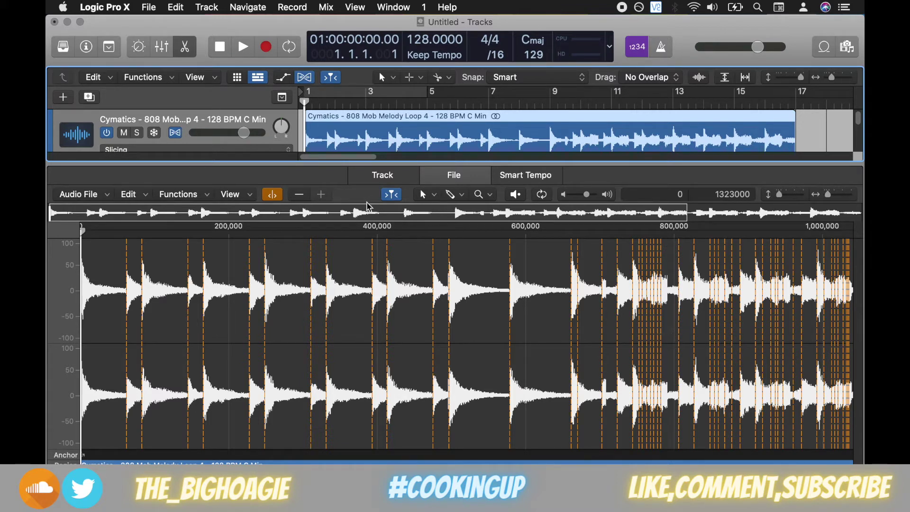
Reduce the number of transient markers repeatedly to thin out the dense slices in the loop's second half
click(299, 194)
click(299, 194)
click(299, 194)
click(300, 194)
click(300, 194)
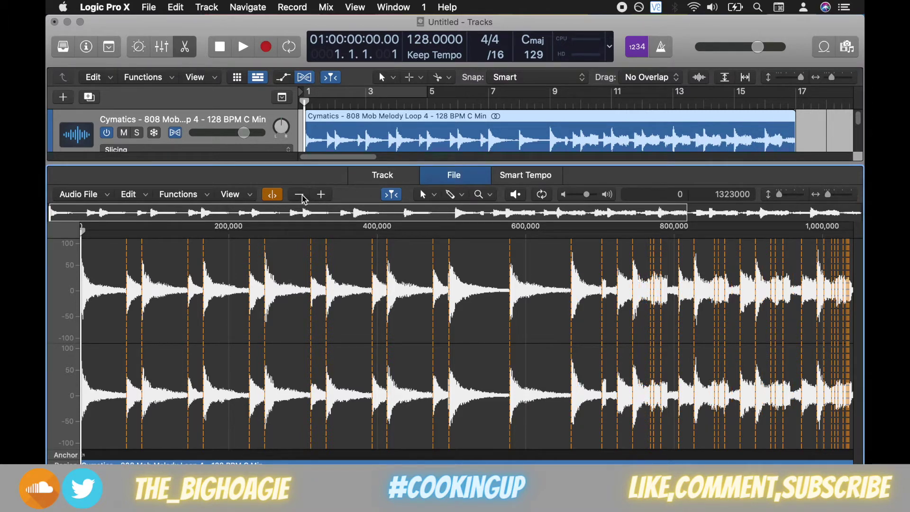
click(299, 194)
click(300, 194)
click(299, 194)
click(300, 194)
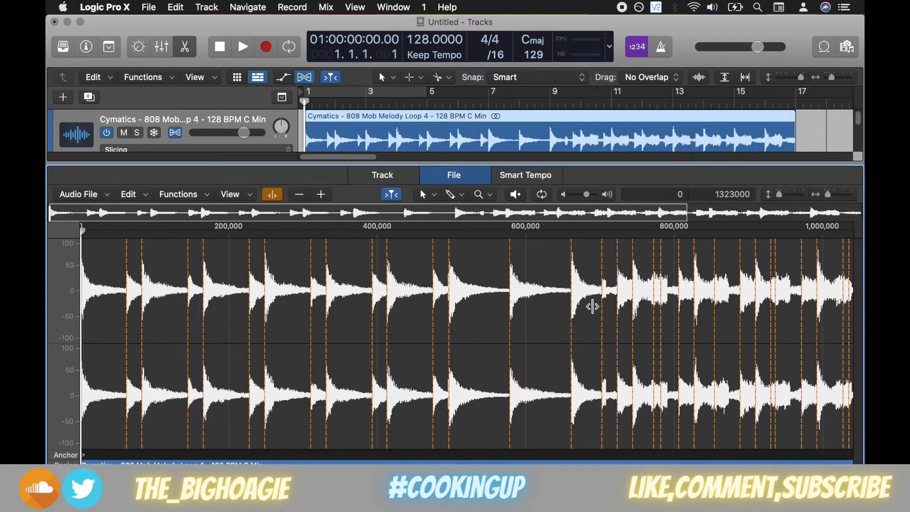
Convert the loop region to a new Sampler track, creating the zones from Transient Markers
right_click(353, 136)
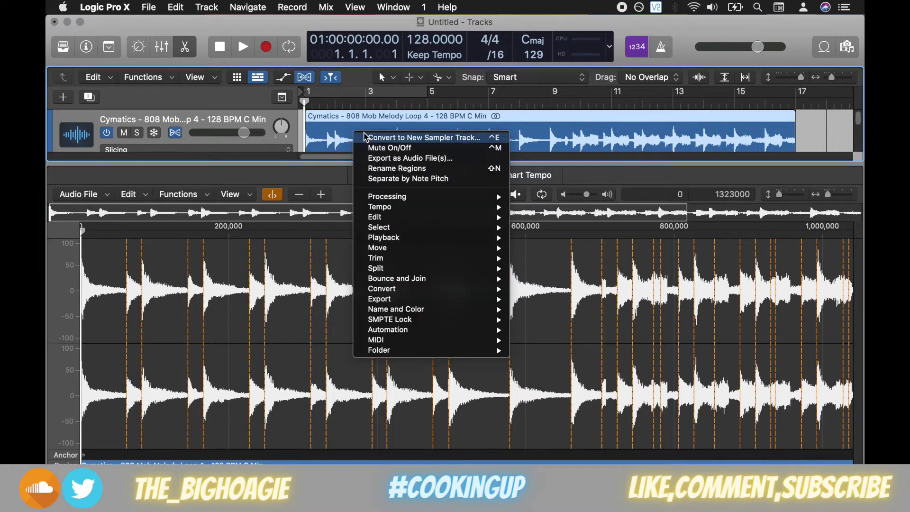
click(403, 139)
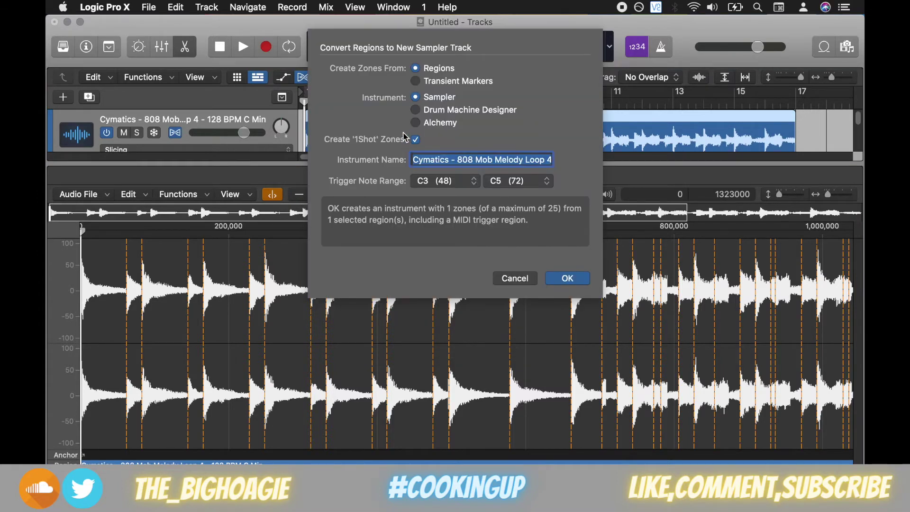
click(416, 81)
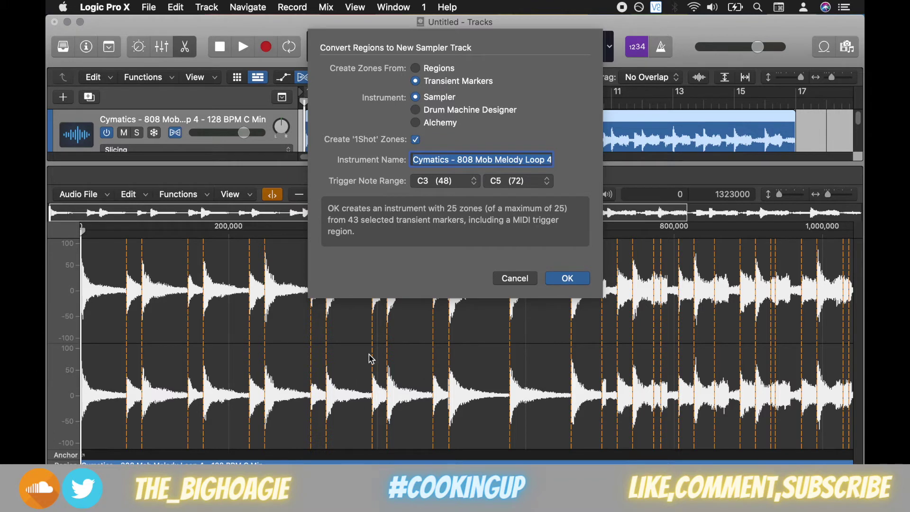
click(561, 282)
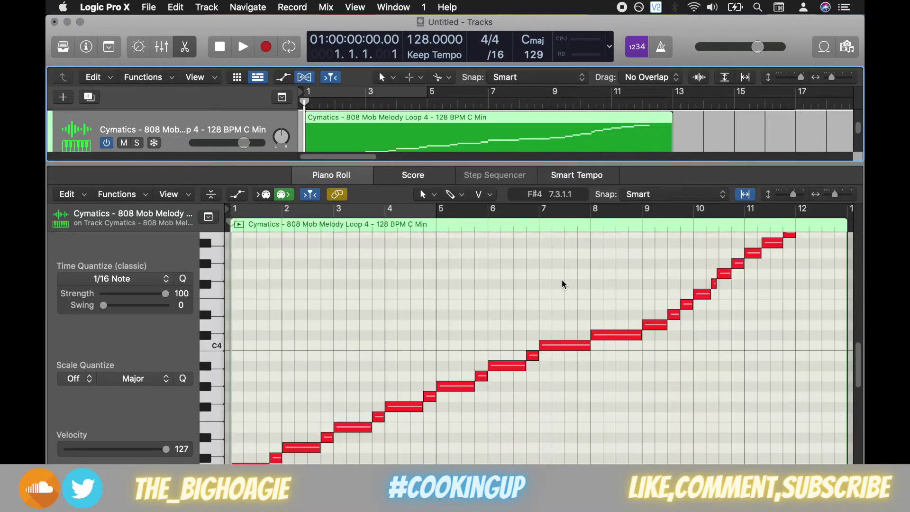
Extend the new MIDI region's end to about bar 15 and play its opening bars in the Piano Roll
click(186, 48)
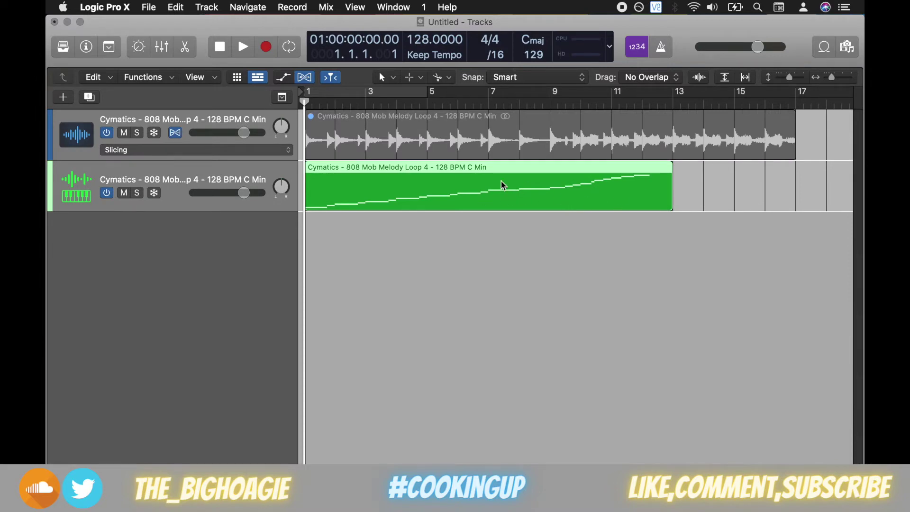
drag(670, 197, 732, 197)
double_click(589, 205)
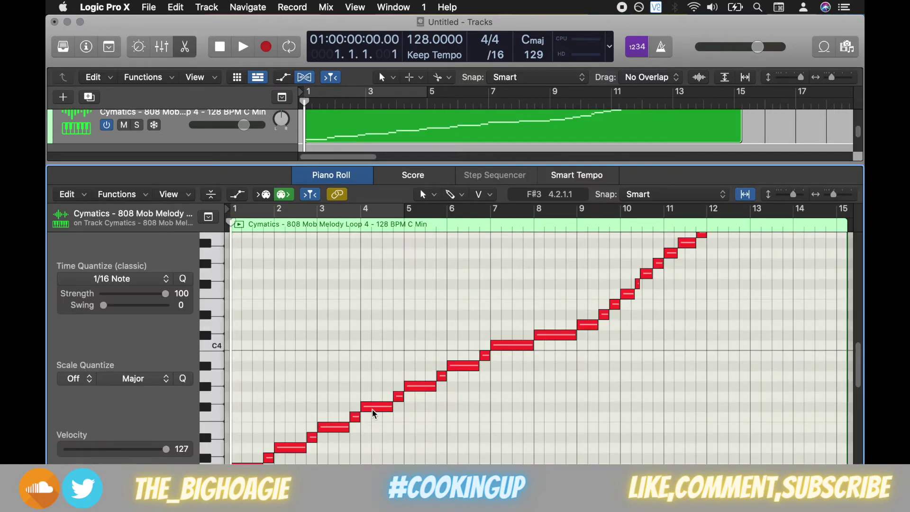
key(space)
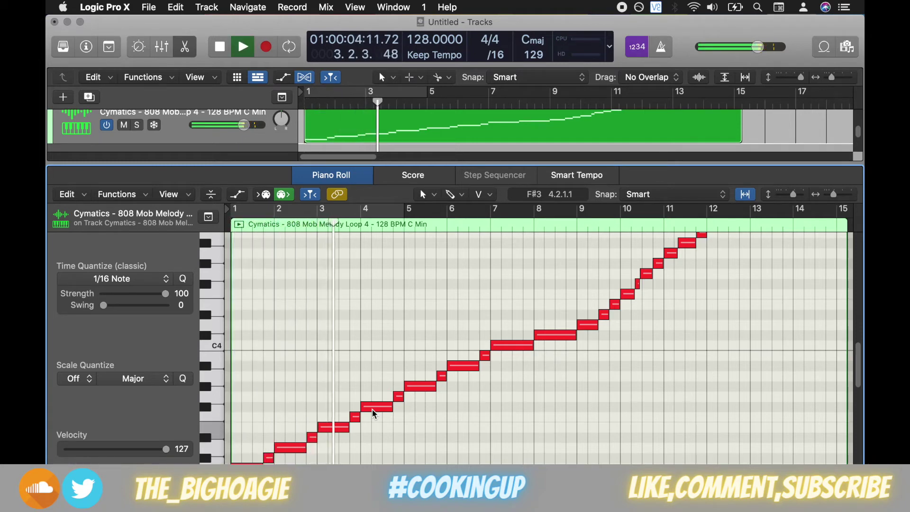
key(space)
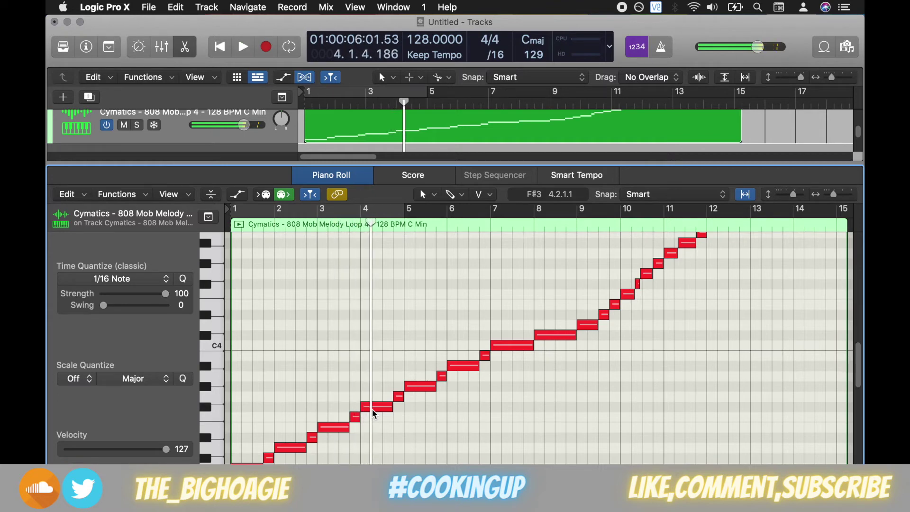
Move the notes at bars 4 and 1 to C4, the bar 2 note to F#3, and the short note before bar 3 to A3
drag(372, 408, 373, 353)
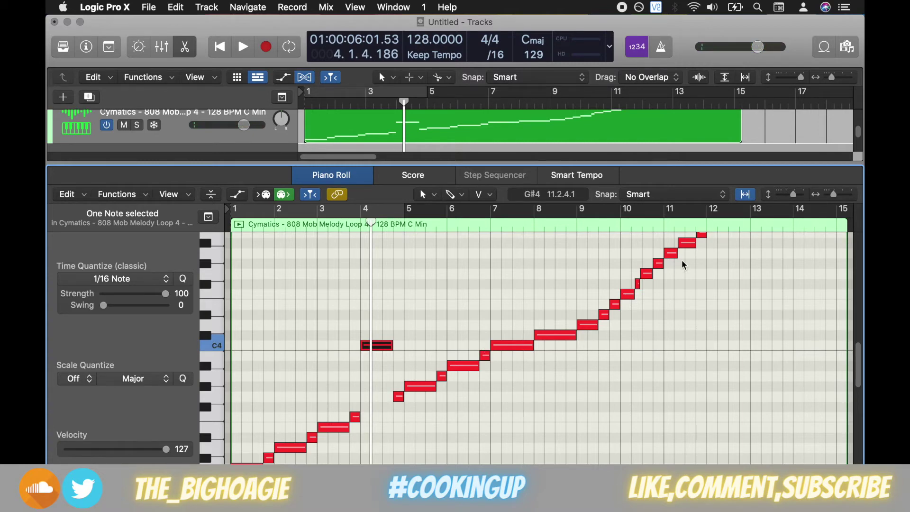
drag(243, 385, 241, 345)
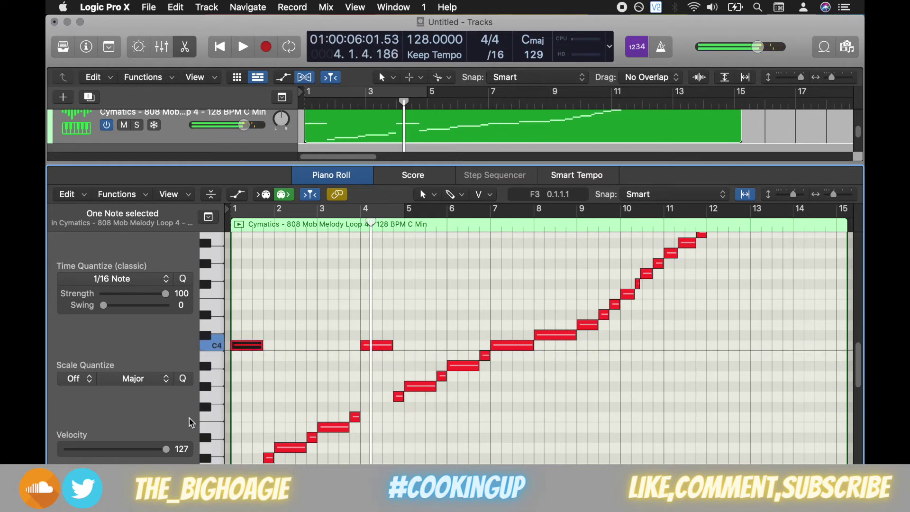
drag(286, 447, 287, 407)
drag(312, 436, 311, 375)
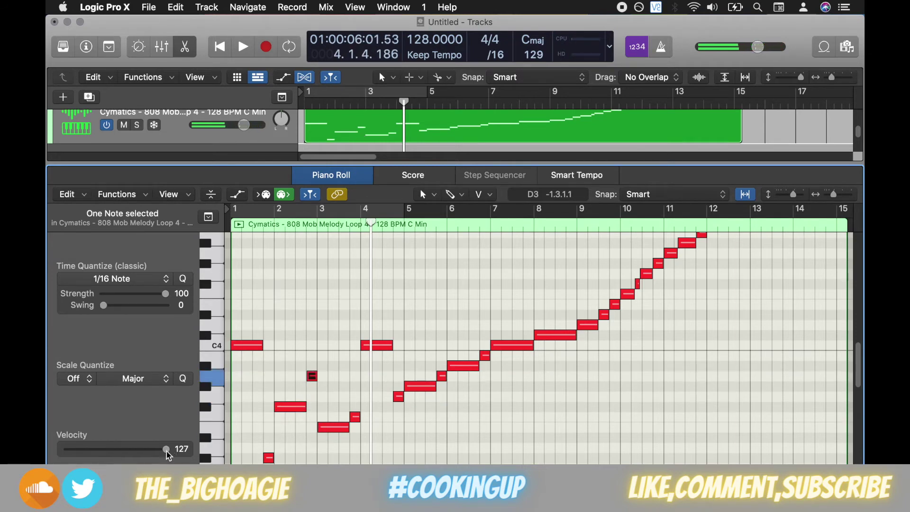
Set the velocity of all notes in the region to 100 and play the rearranged slices
key(super+a)
drag(167, 453, 147, 454)
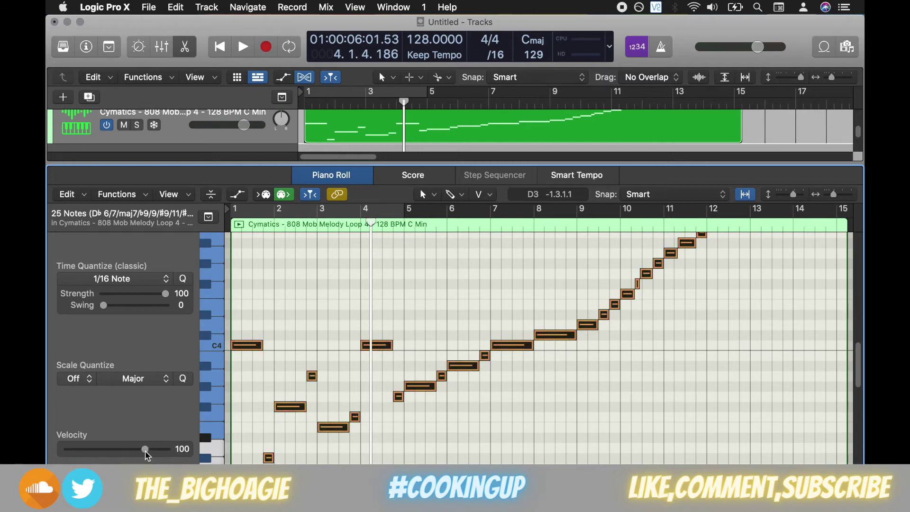
key(shift+space)
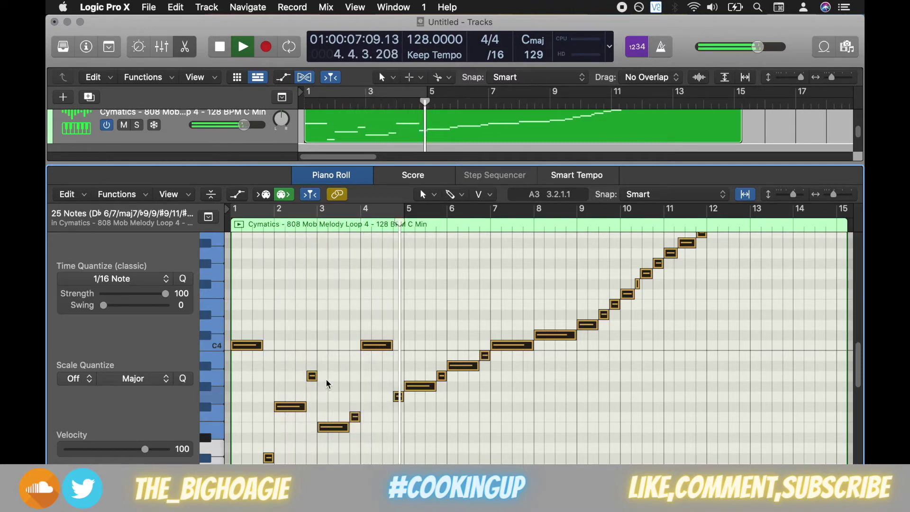
key(space)
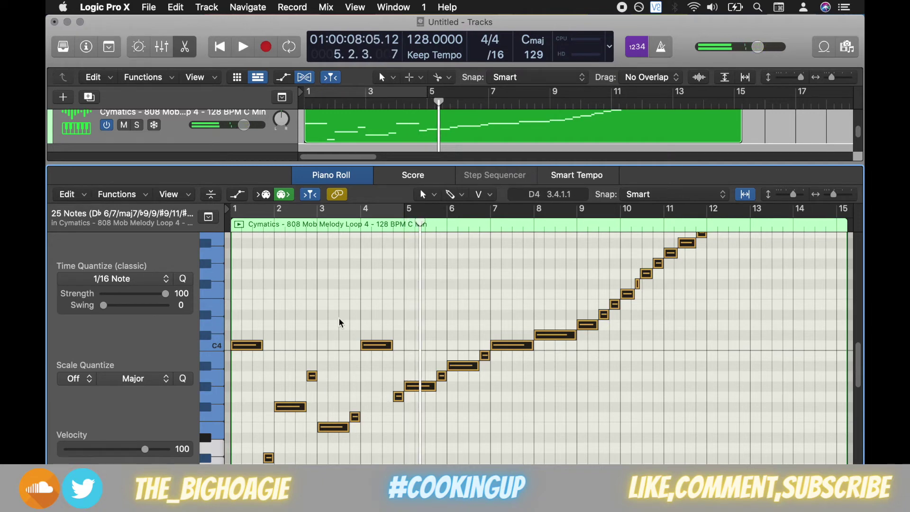
click(337, 317)
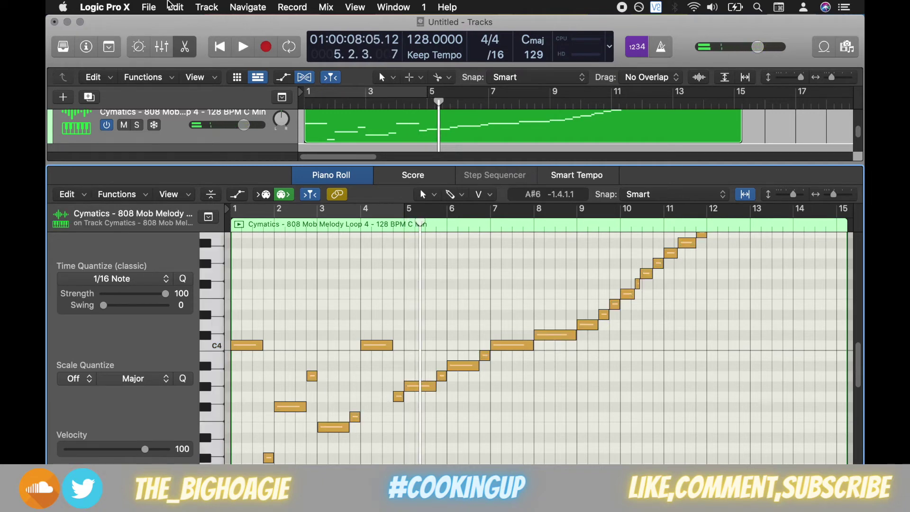
Close the editor, switch off the sampler track, and move the audio loop track below it
click(189, 56)
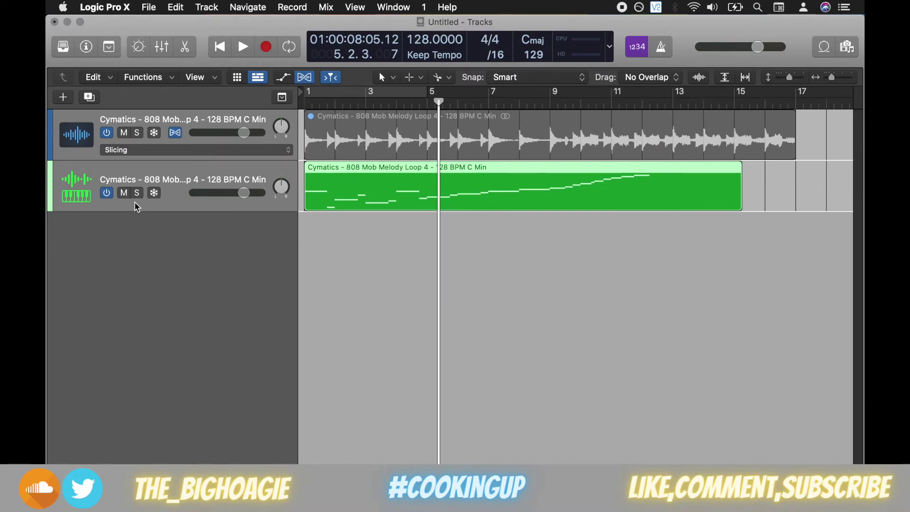
click(107, 193)
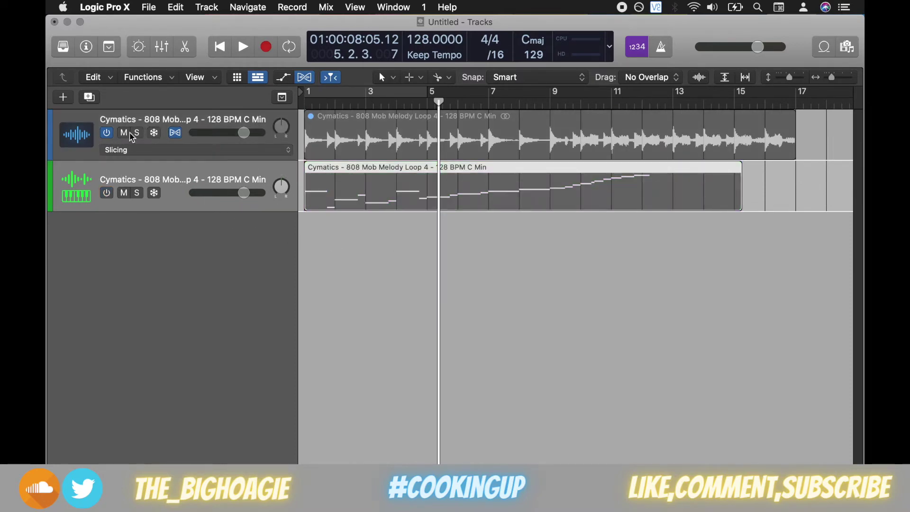
drag(192, 127, 204, 237)
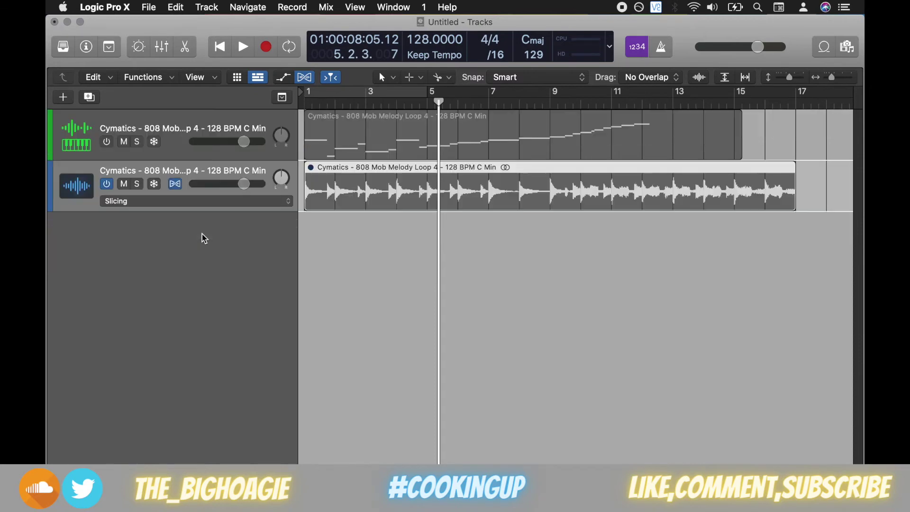
Unmute the audio loop region and turn off the Flex display in the Tracks area
right_click(439, 191)
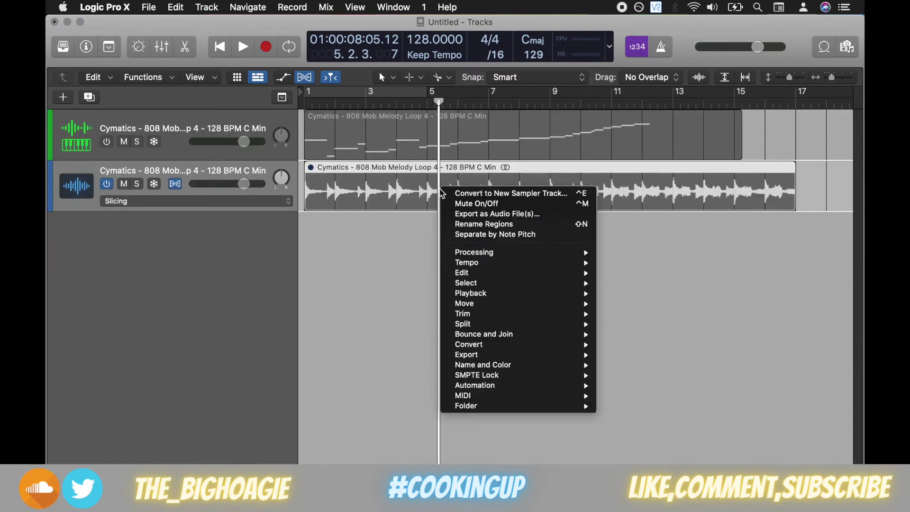
click(494, 212)
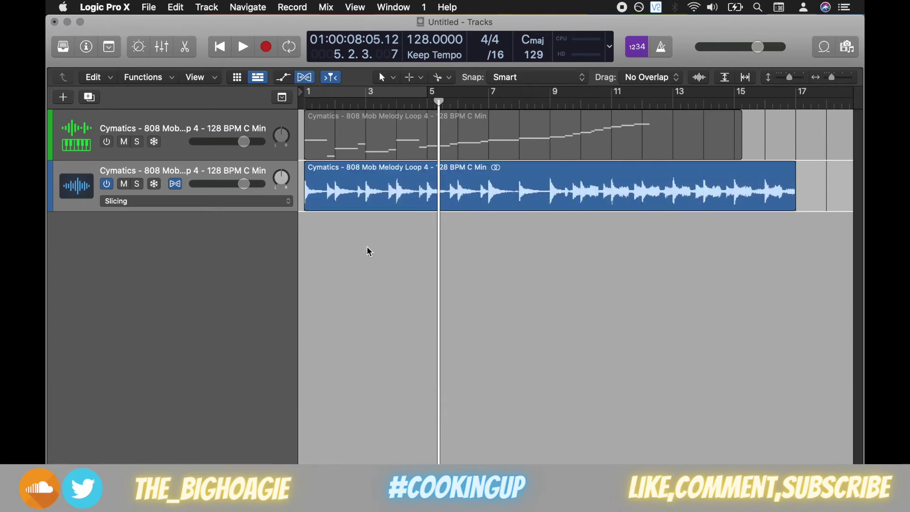
click(305, 78)
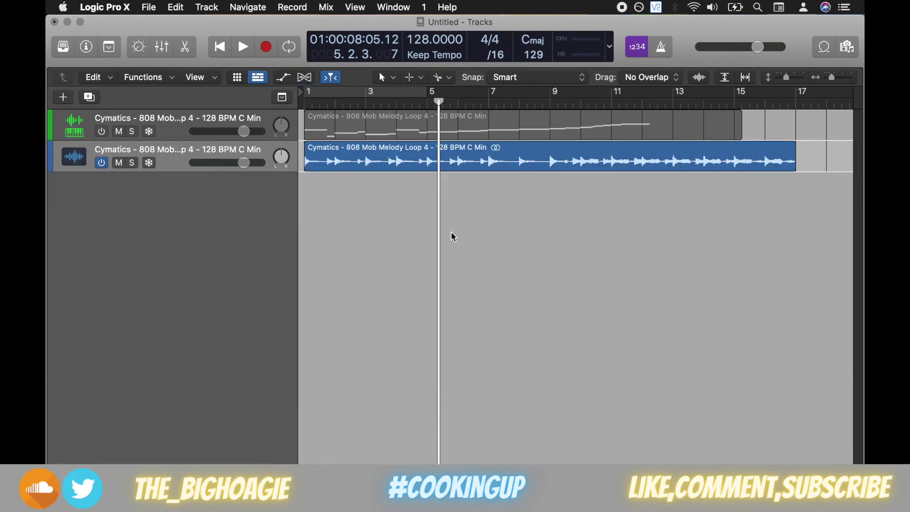
Return the playhead to the start and shorten the audio loop region so it ends at bar 9
key(Return)
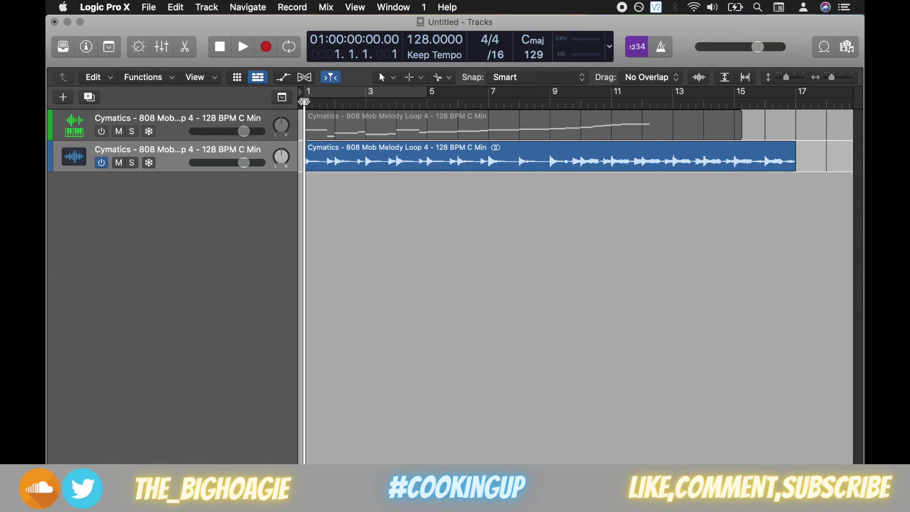
drag(306, 165, 550, 157)
drag(669, 162, 388, 149)
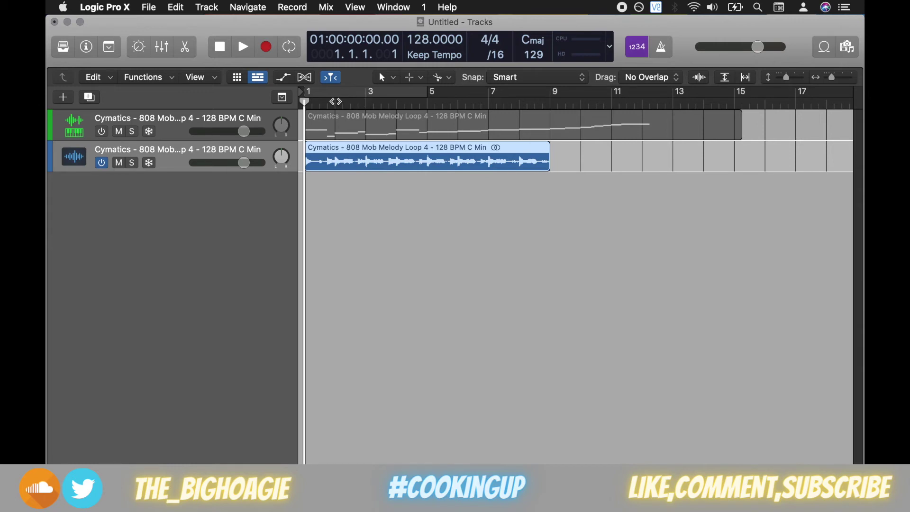
Split the audio loop region at every half bar from bar 1 beat 3 up to its end at bar 9 and audition the slices
click(319, 102)
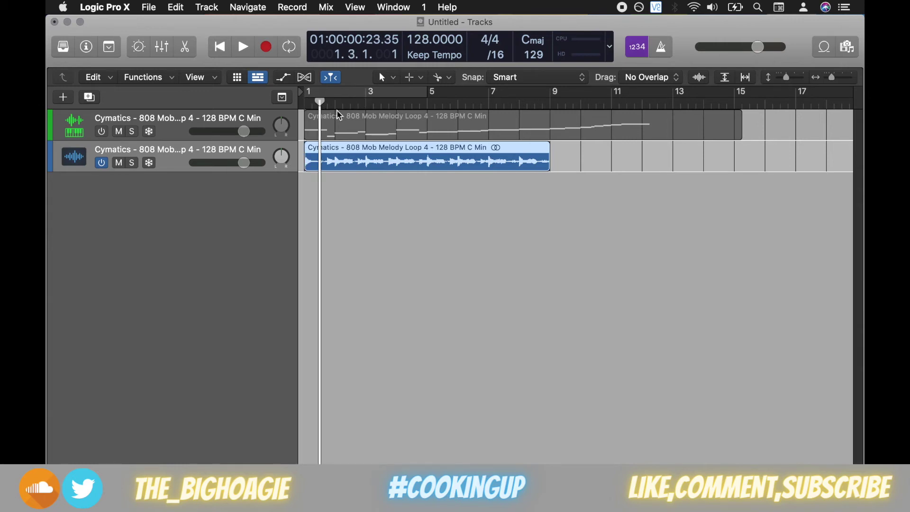
key(super+t)
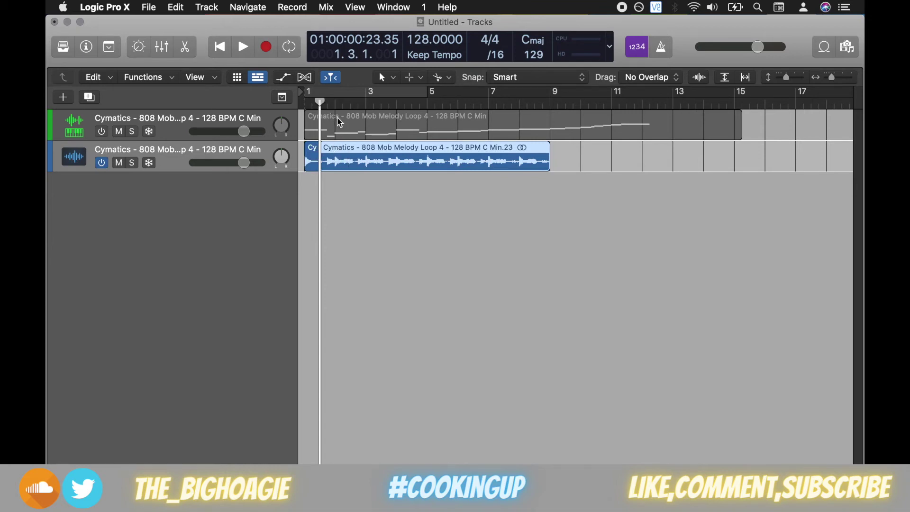
click(335, 107)
key(super+t)
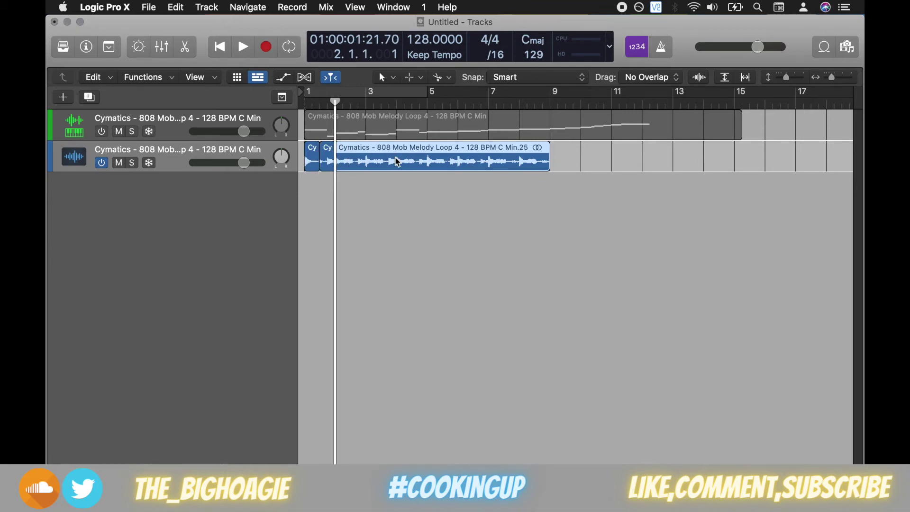
click(351, 105)
key(super+t)
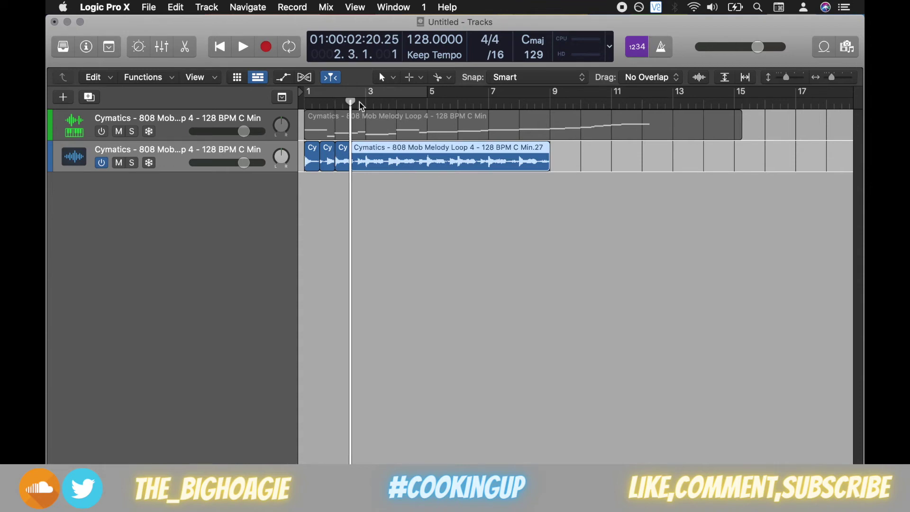
click(367, 103)
key(super+t)
click(382, 104)
key(super+t)
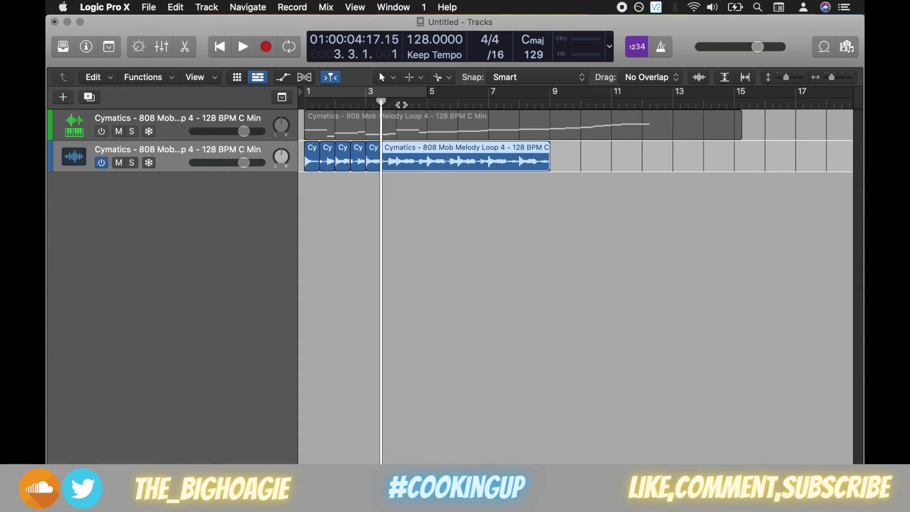
click(398, 105)
key(super+t)
click(412, 103)
key(super+t)
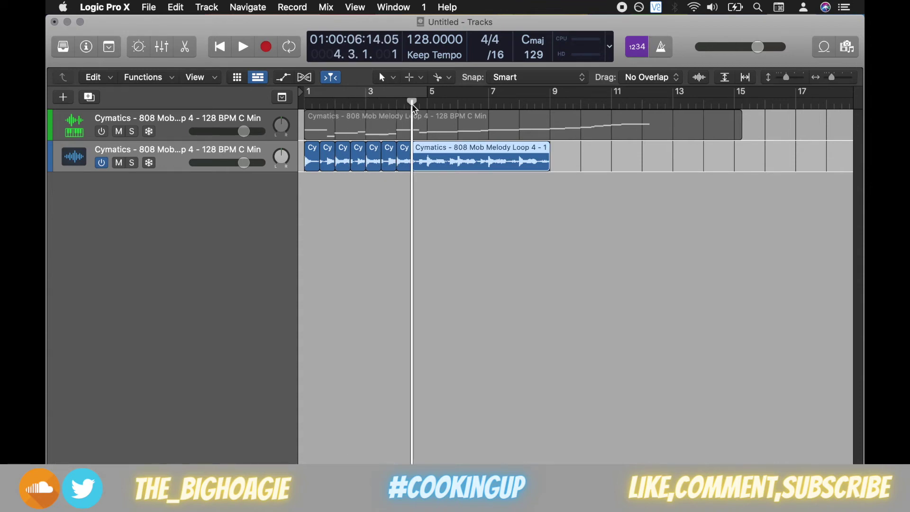
click(427, 105)
key(super+t)
click(443, 105)
key(super+t)
click(458, 104)
key(super+t)
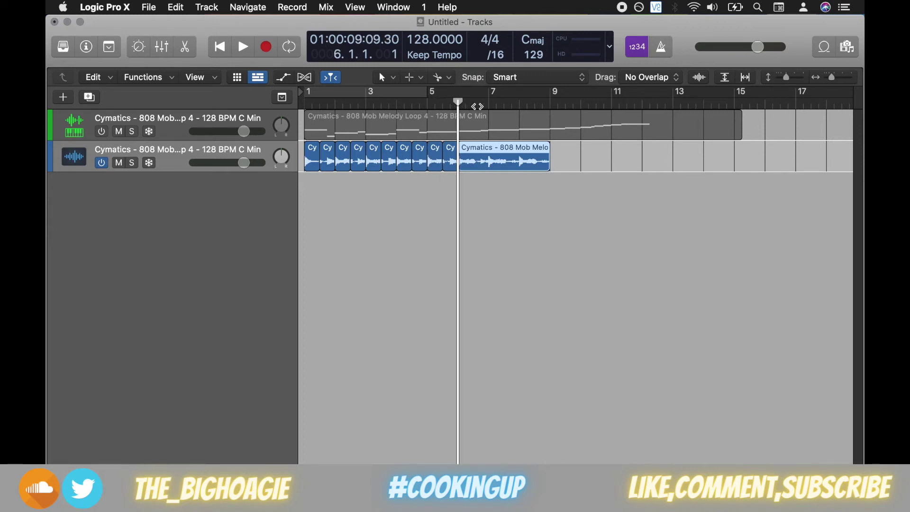
click(474, 104)
key(super+t)
click(490, 104)
key(super+t)
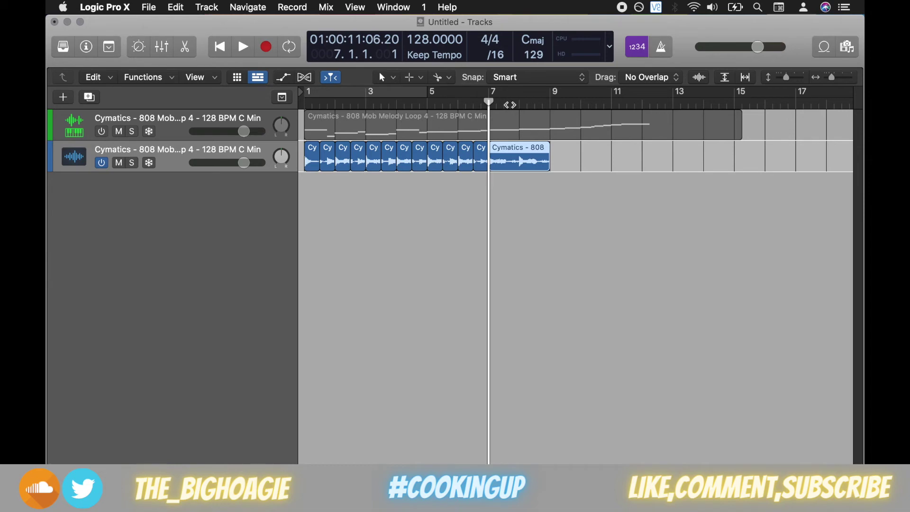
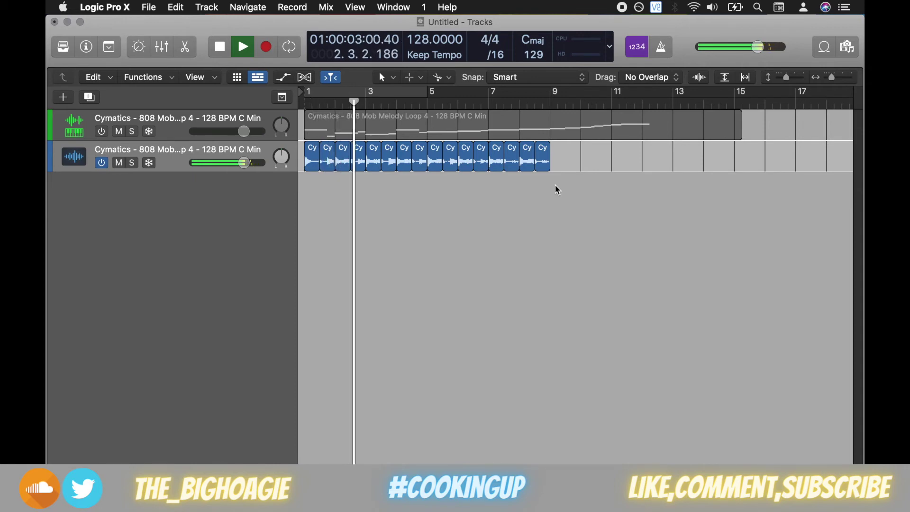
key(space)
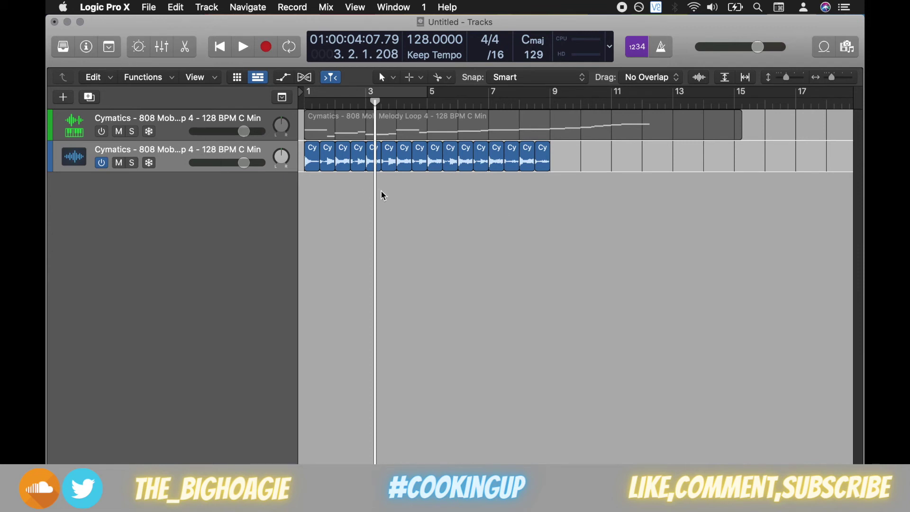
Select all slices on the audio track and give them a fade-in and a fade-out in the region parameters
click(171, 156)
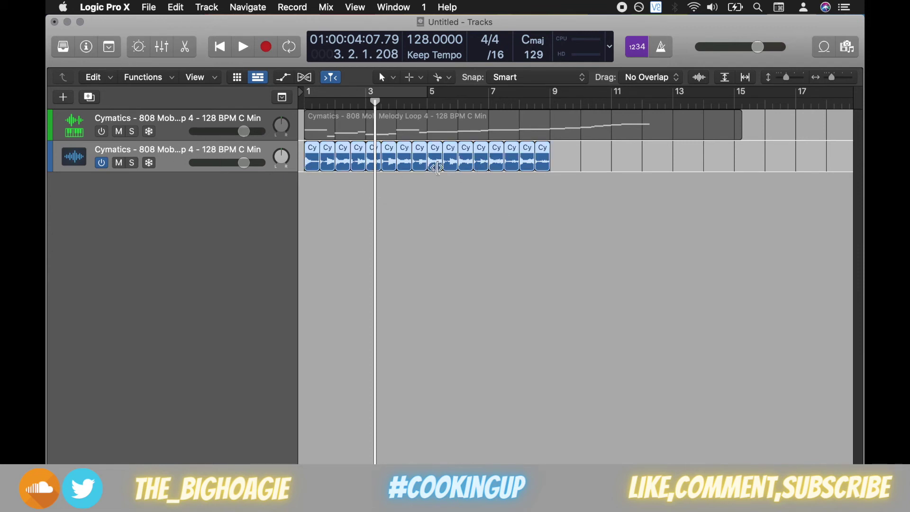
click(87, 47)
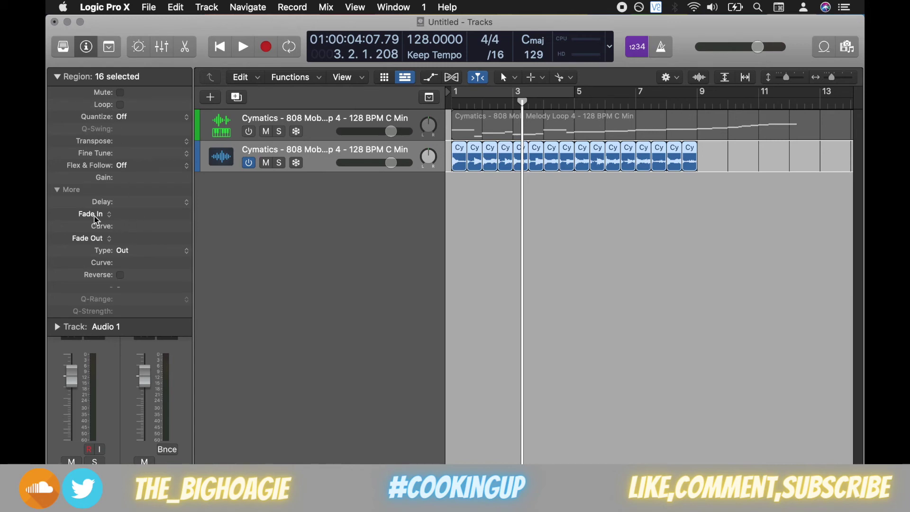
drag(127, 217, 123, 203)
drag(126, 244, 127, 229)
click(86, 46)
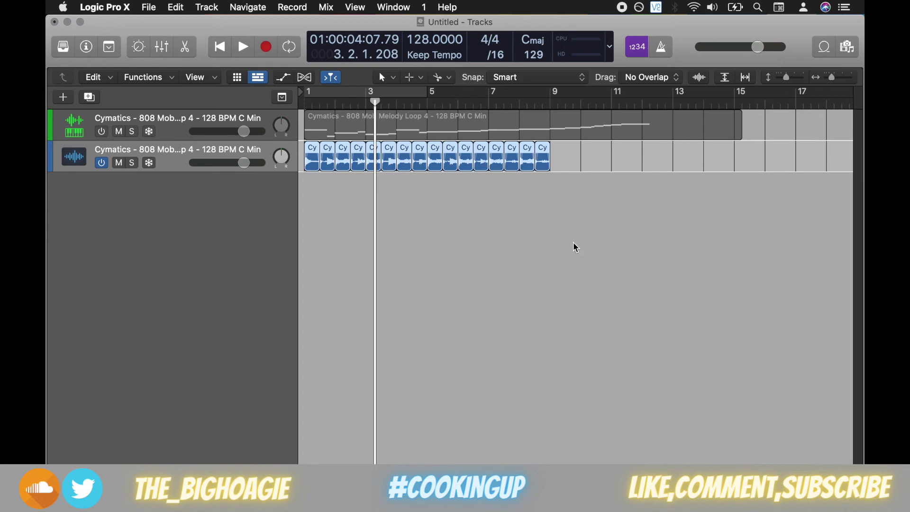
Convert the selected slices to a new Sampler track, creating the zones from Regions
right_click(421, 159)
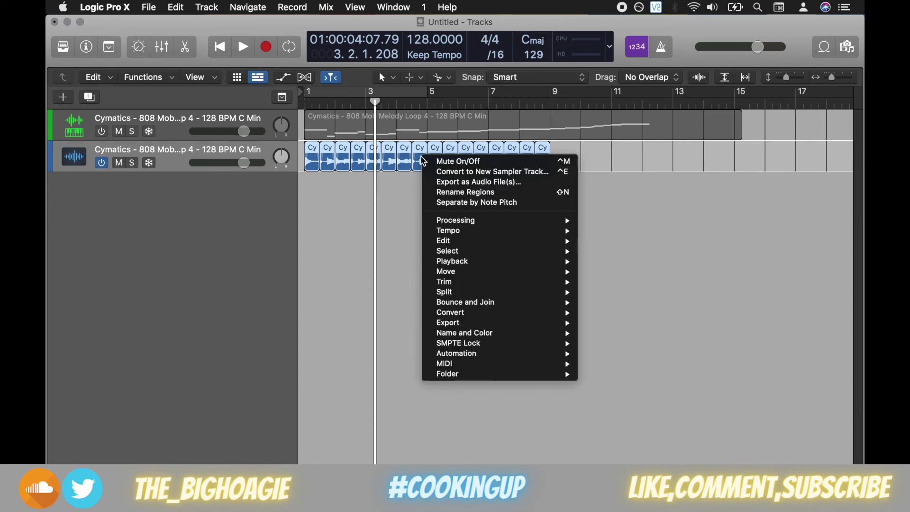
click(462, 172)
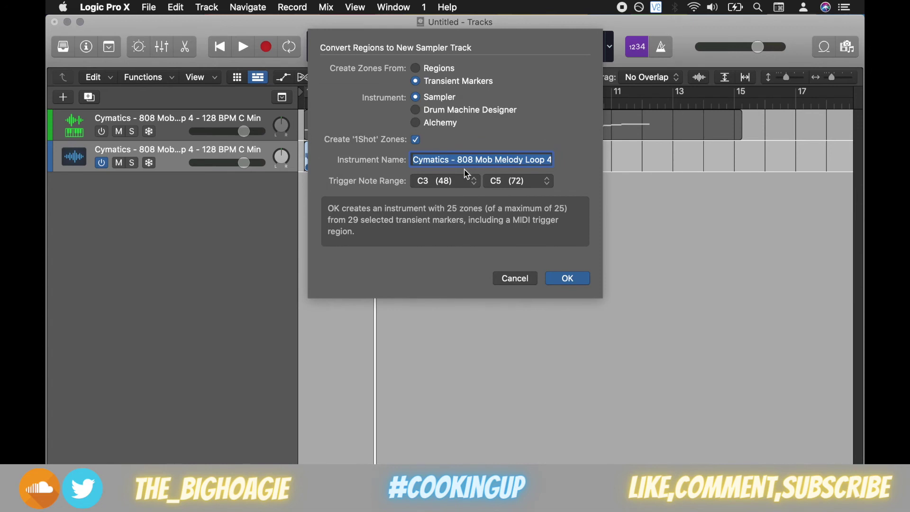
click(415, 81)
click(416, 68)
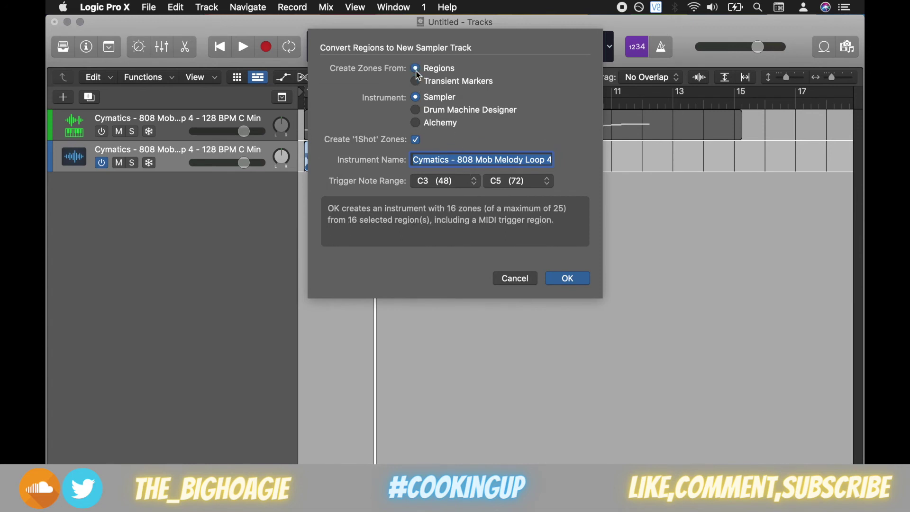
click(570, 281)
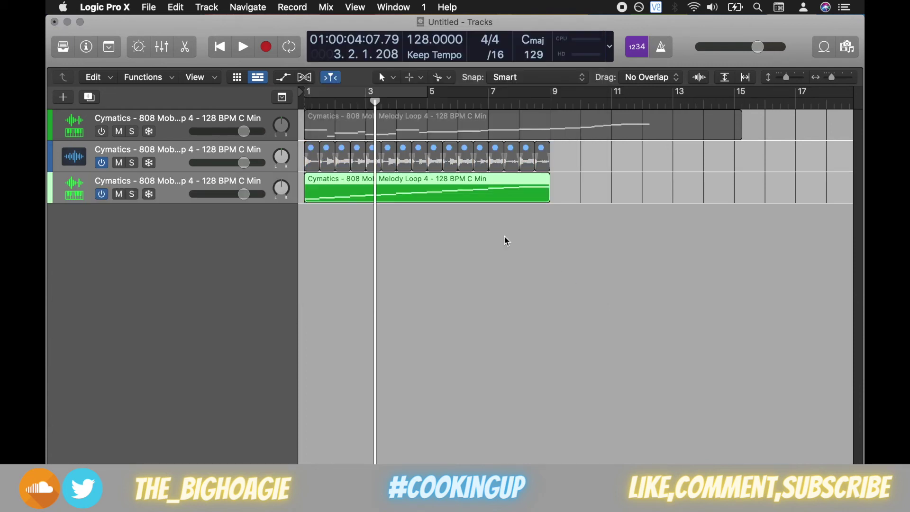
Open the new MIDI region in the Piano Roll and set the velocity of all its notes to 85
double_click(427, 192)
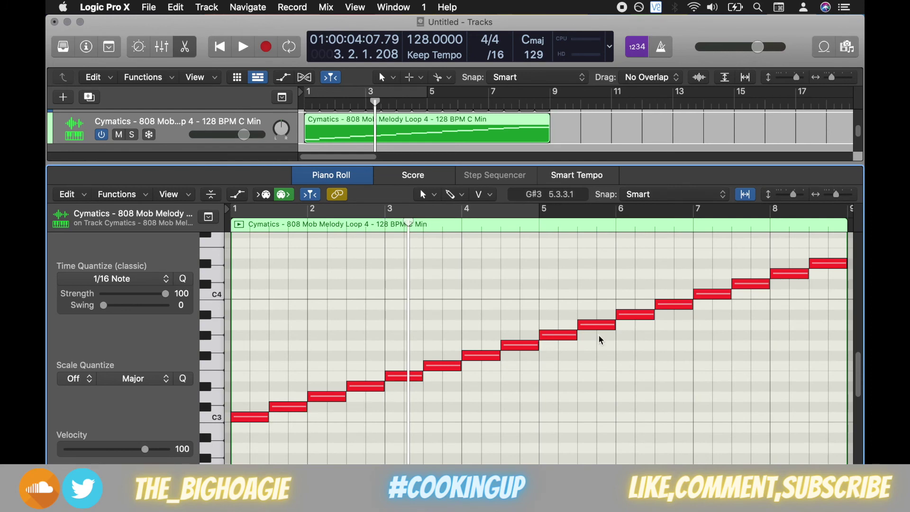
click(246, 417)
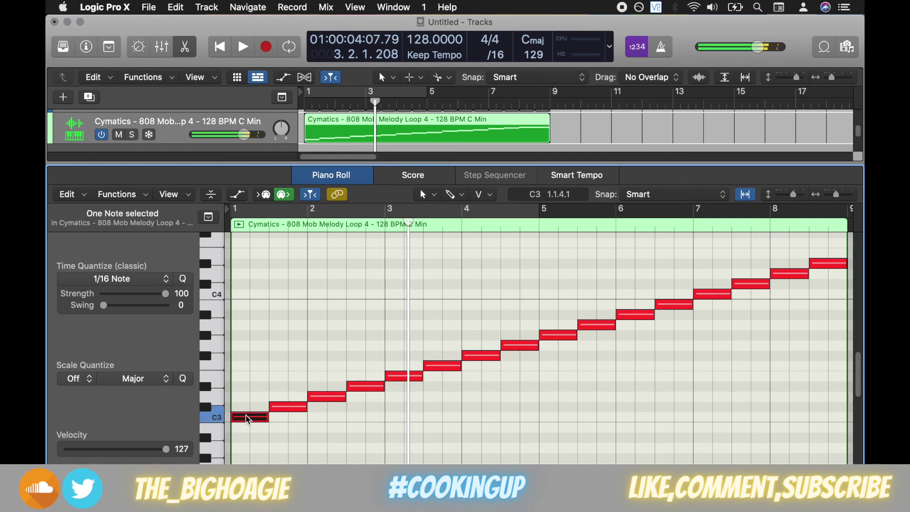
key(super+a)
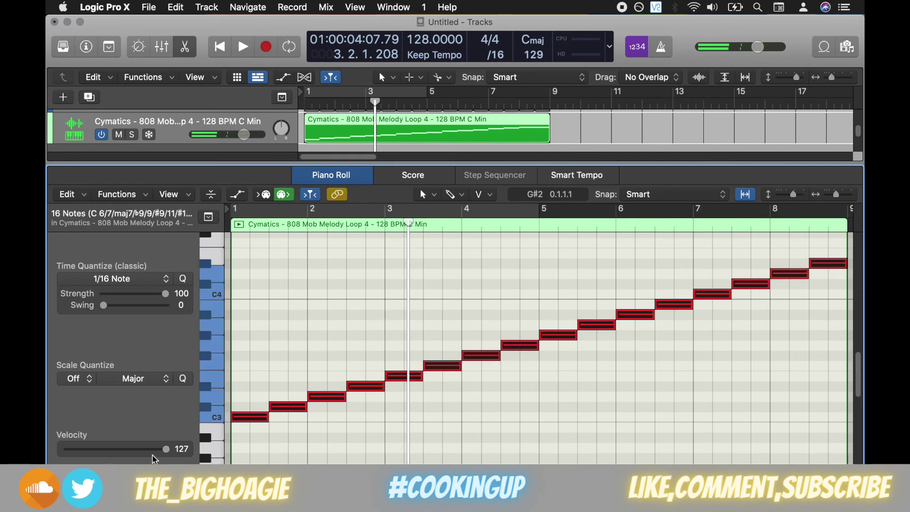
drag(165, 449, 132, 450)
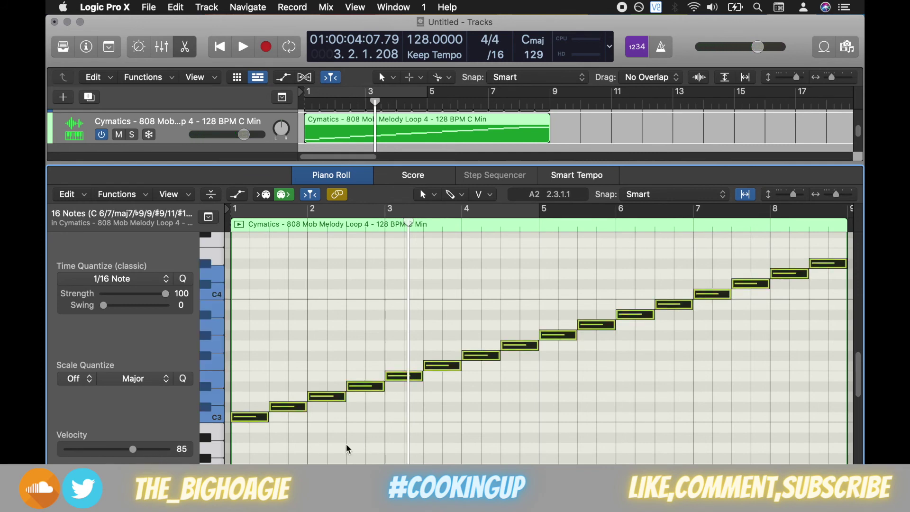
click(346, 449)
Move the first note to G3, the second to F3, the bar 2 note to C3, and the bar 3 note to D3
drag(253, 419, 255, 350)
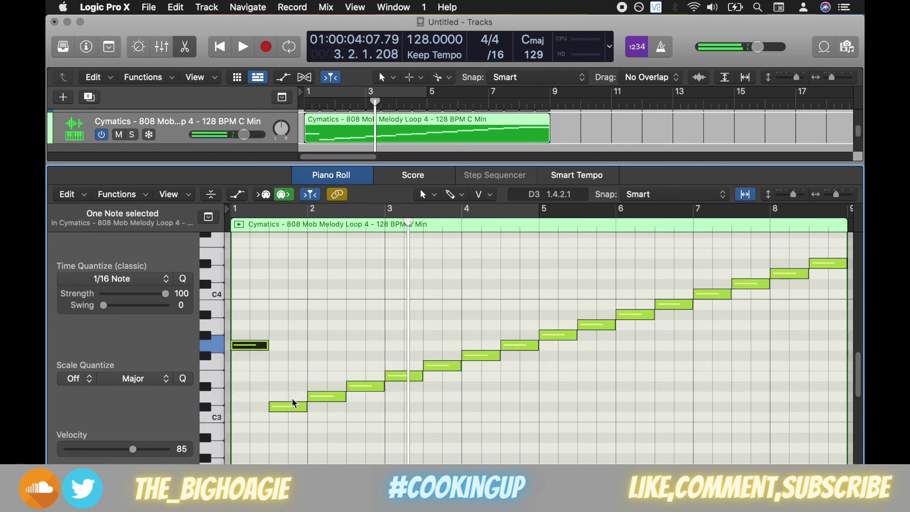
click(291, 406)
key(alt+Up)
key(alt+Up)
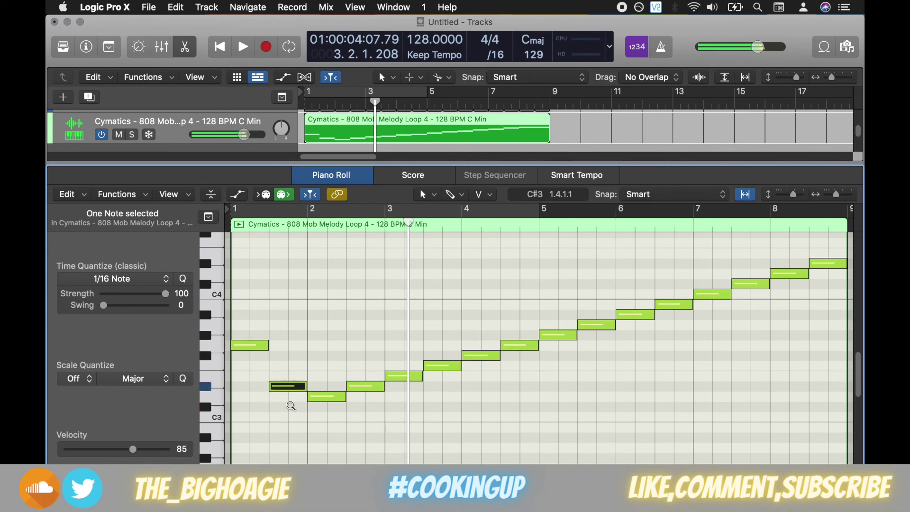
key(alt+Up)
key(alt+Up)
click(331, 397)
key(alt+Down)
key(alt+Down)
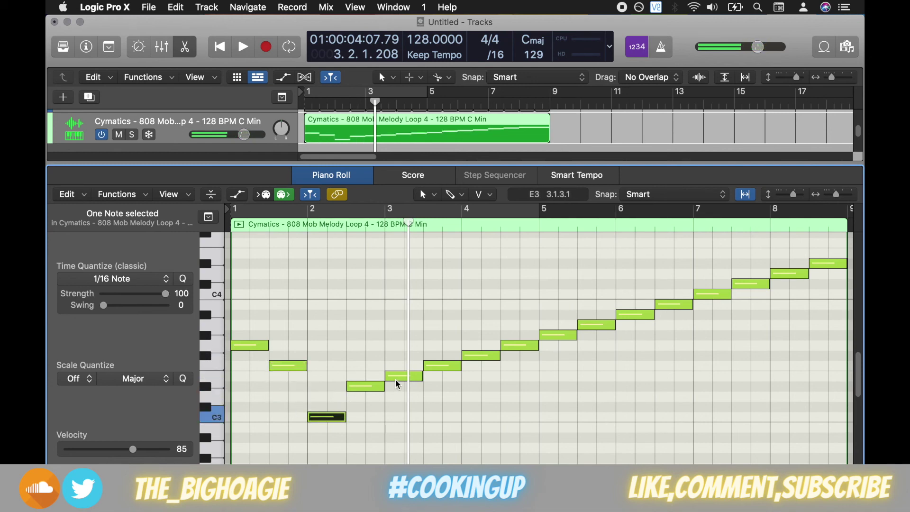
click(396, 377)
key(alt+Down)
key(alt+Down)
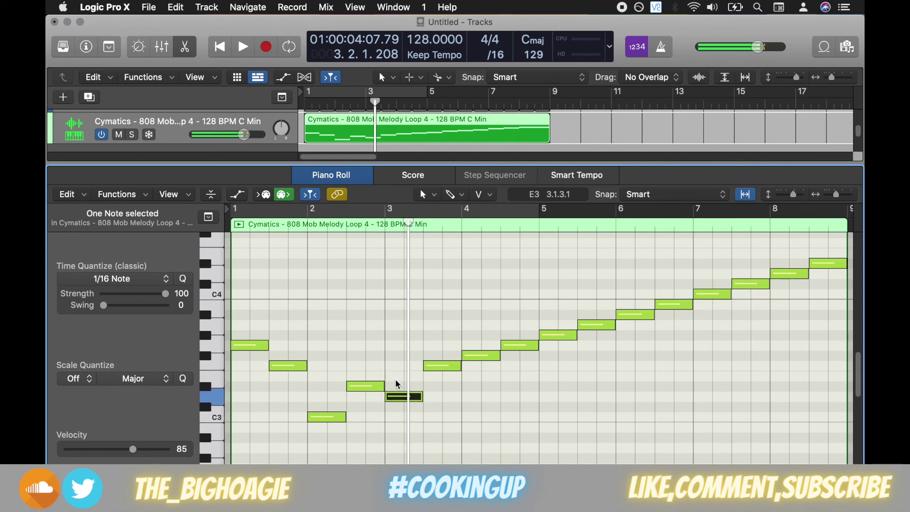
Play the rearranged slices from the start through bar 3 and close the Piano Roll
key(Return)
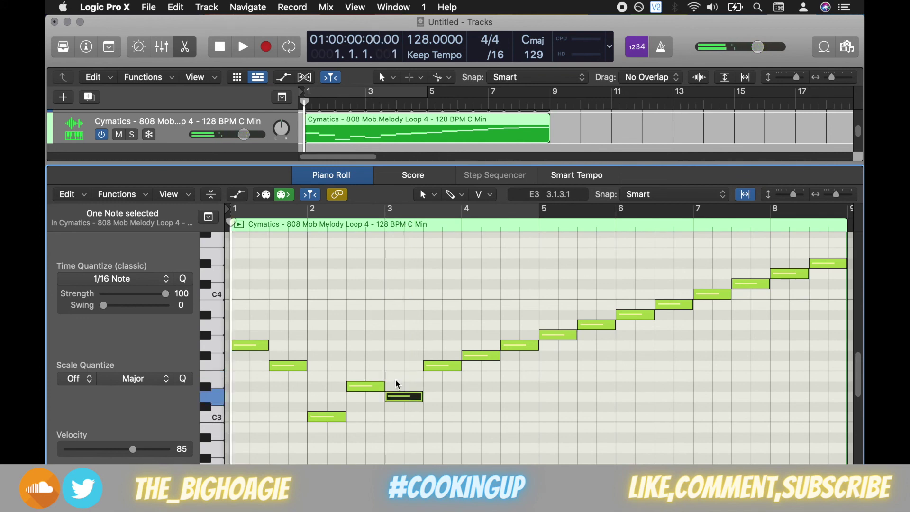
key(space)
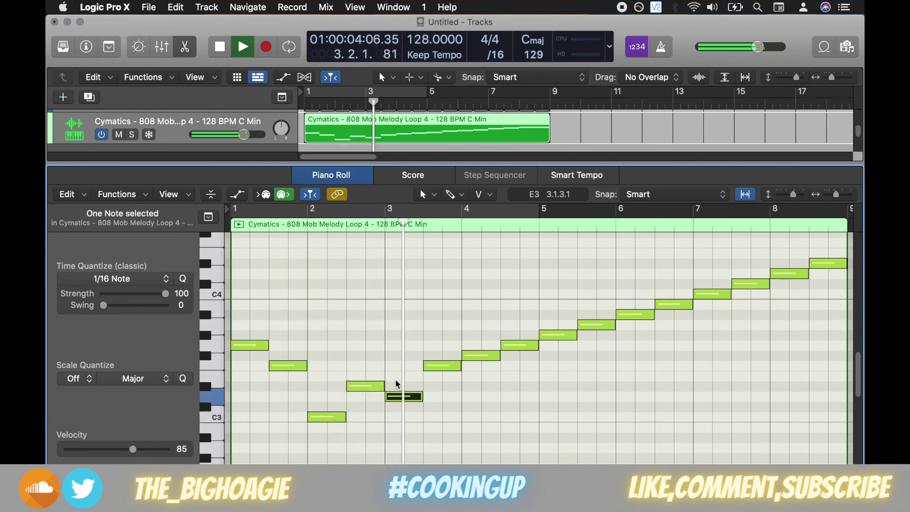
key(space)
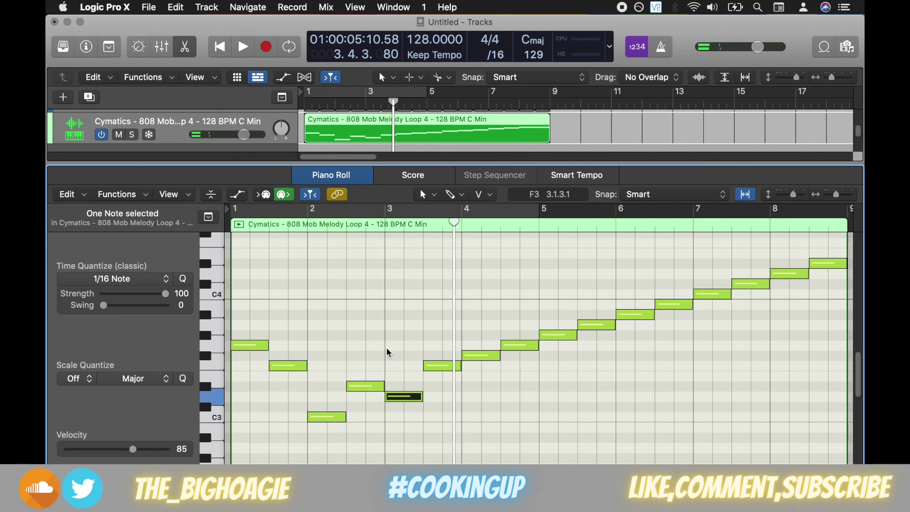
click(187, 47)
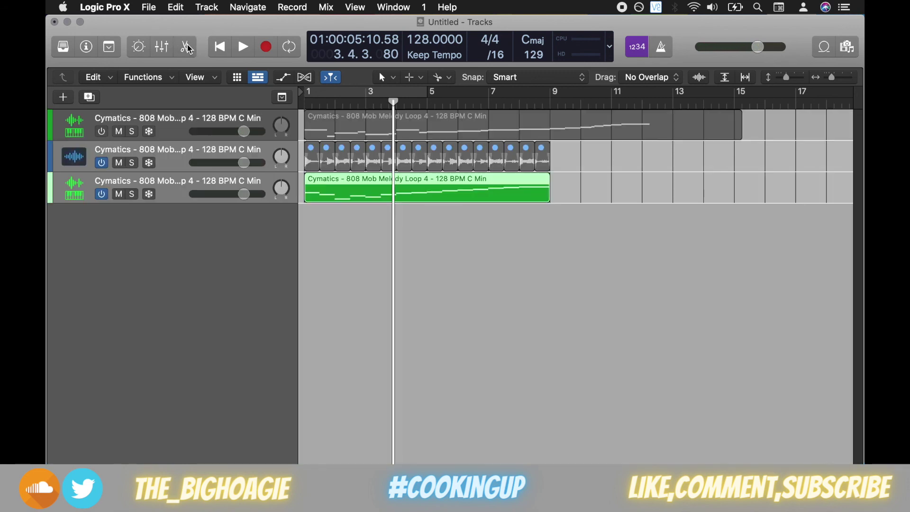
click(335, 357)
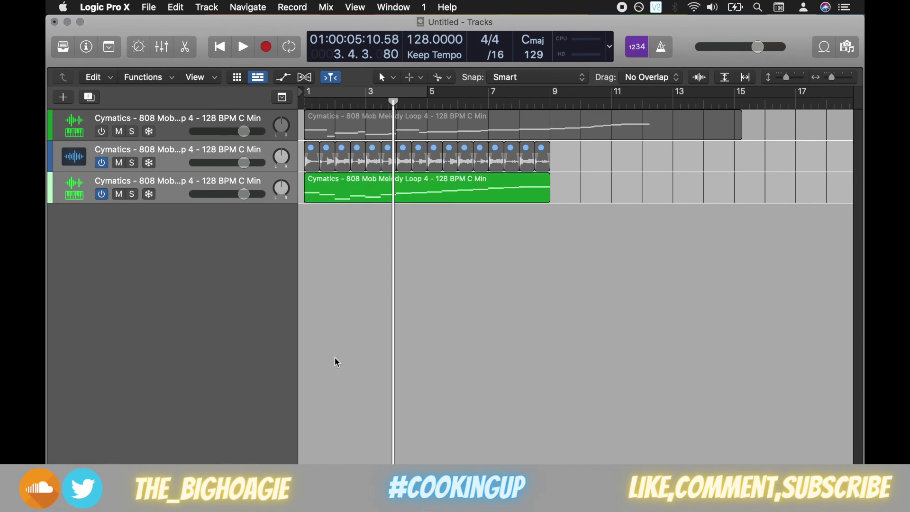